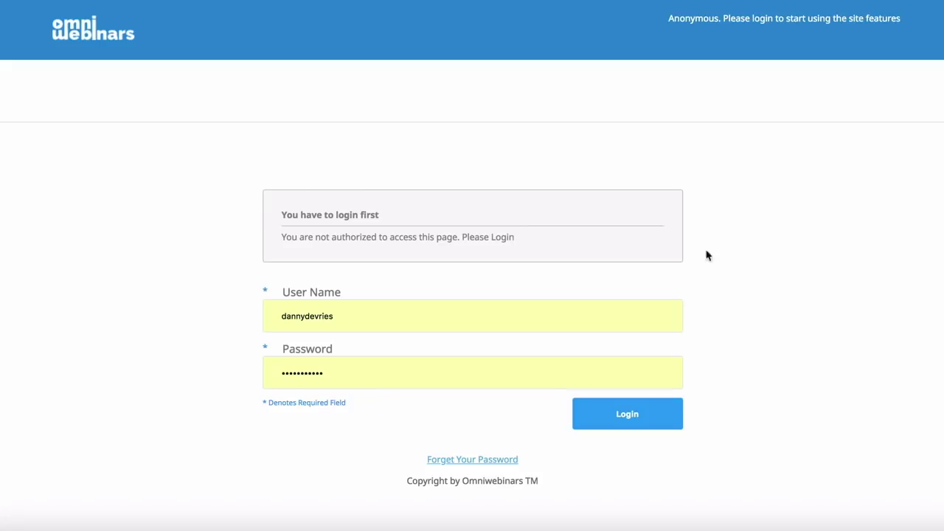
# Step: Log in and go to the home dashboard showing 2 events, 2 videos and 2 attendees
pyautogui.click(627, 416)
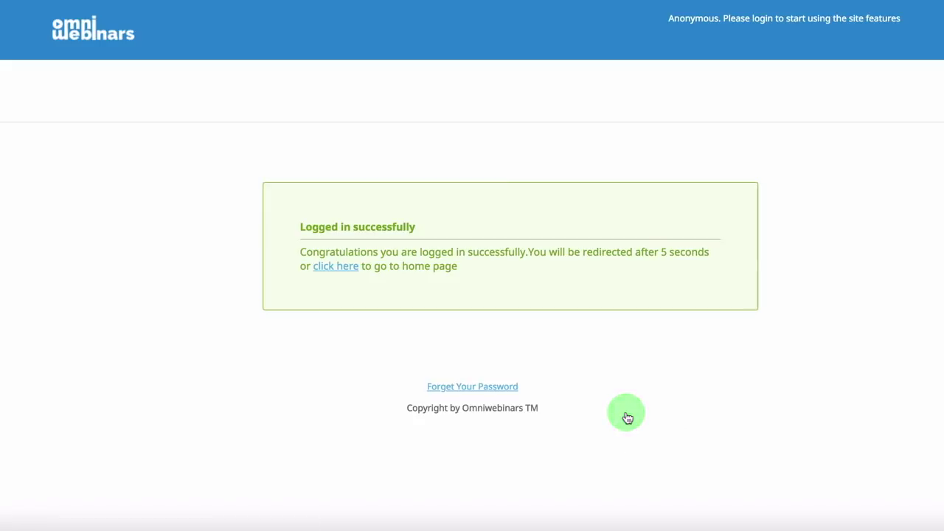
pyautogui.click(336, 267)
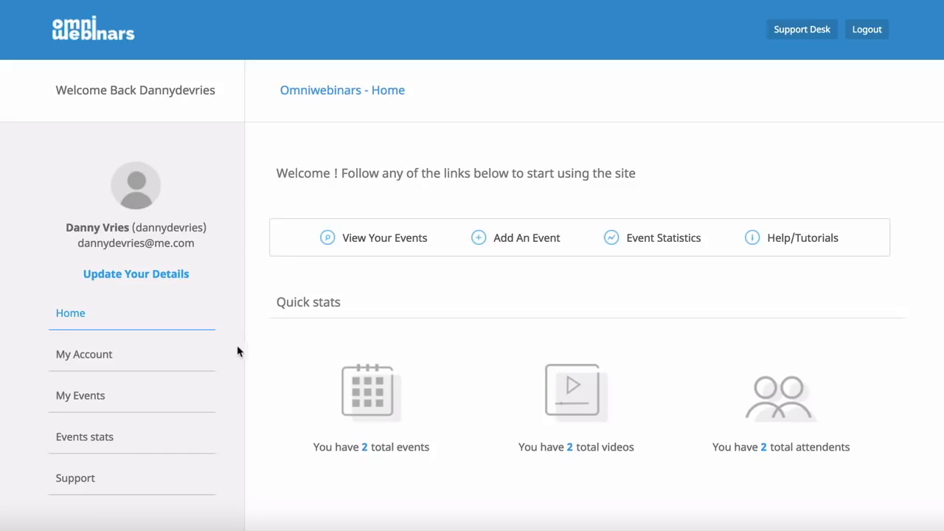
# Step: Check your events list, then open the Webcast Events Statistic page with registration, attendance and question counts
pyautogui.click(389, 247)
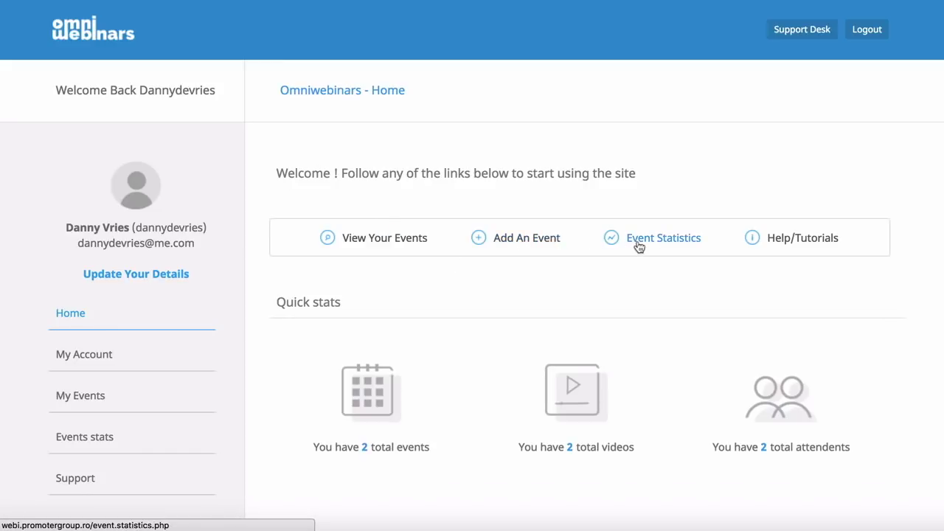
pyautogui.click(642, 243)
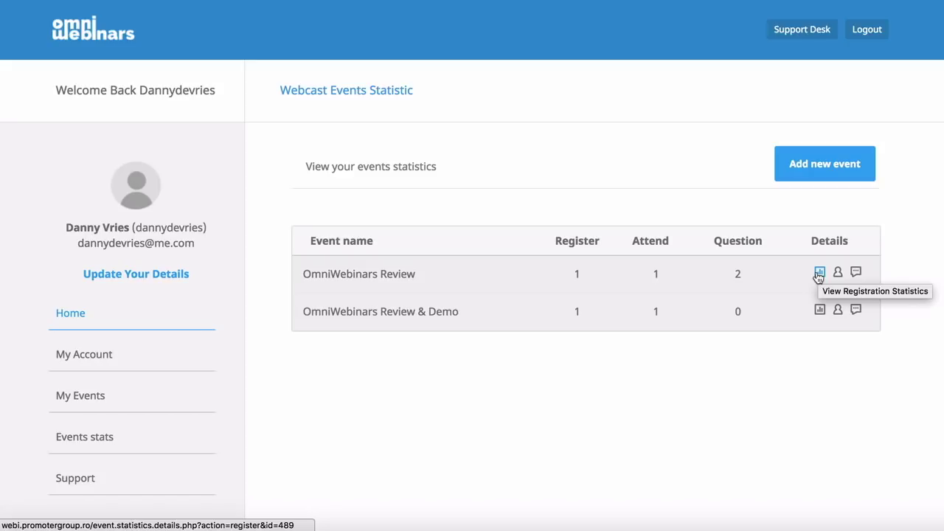
# Step: Export OmniWebinars Review registrants to CSV, view its attendees, then list its submitted questions
pyautogui.click(819, 273)
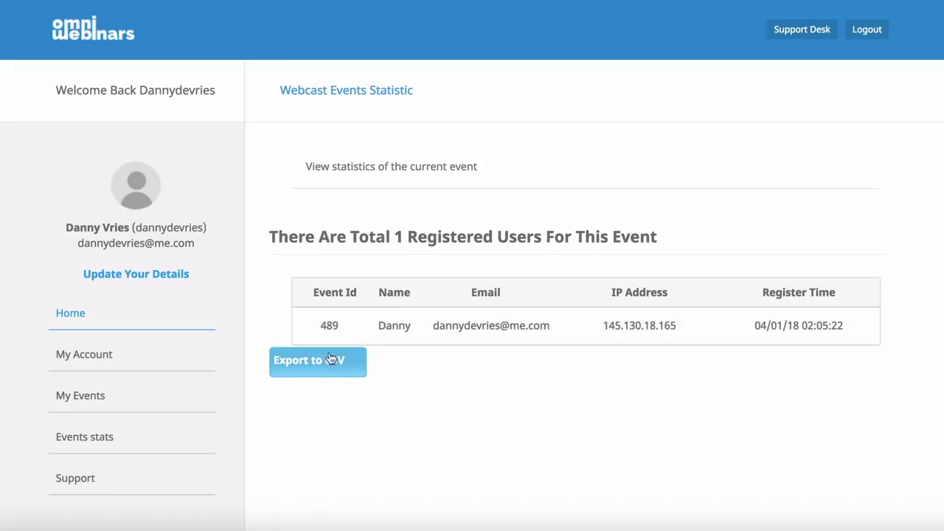
pyautogui.click(296, 368)
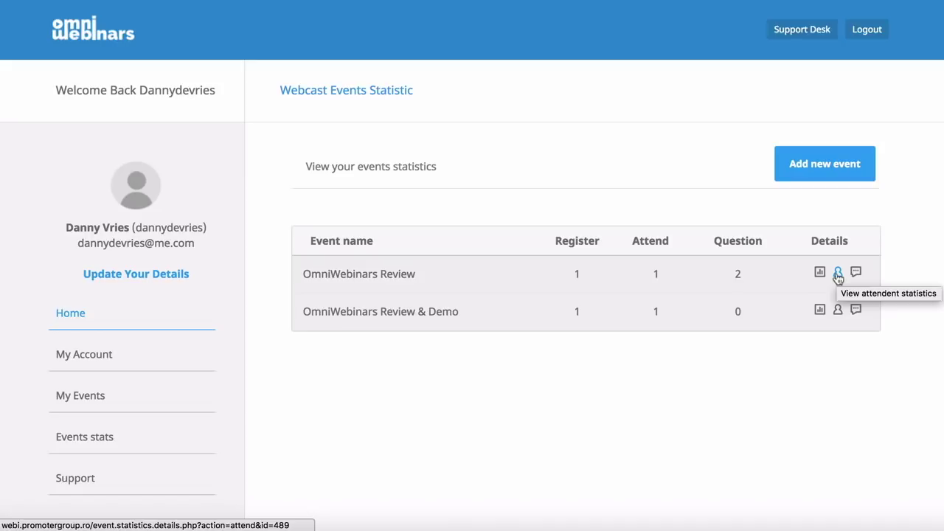
pyautogui.click(838, 274)
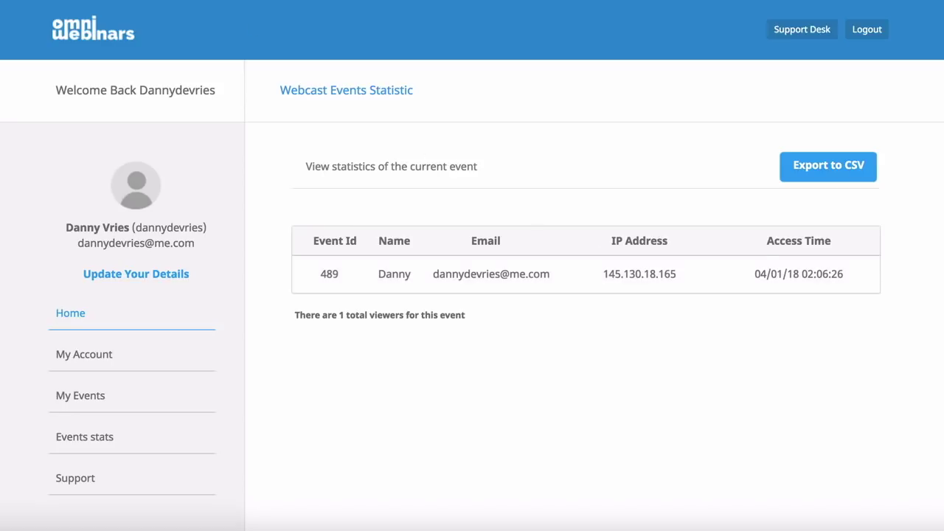
pyautogui.hotkey('alt', 'Left')
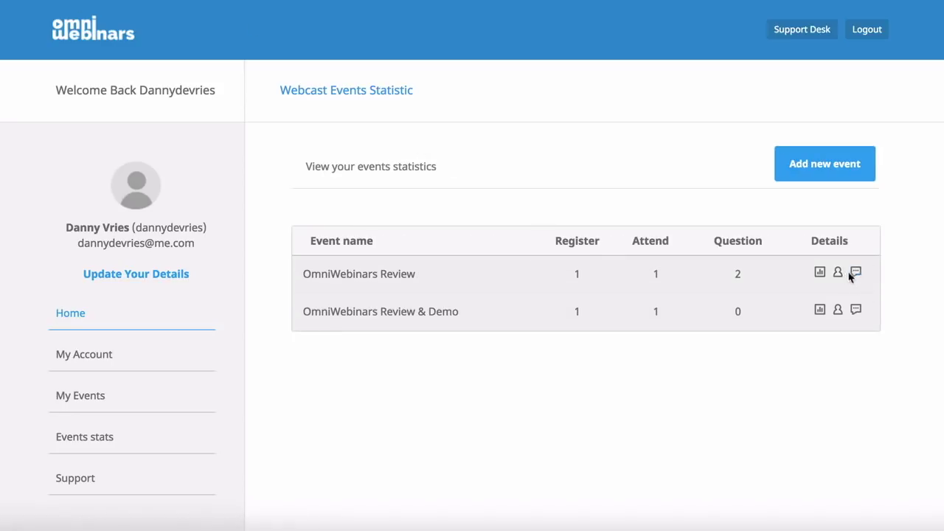
pyautogui.click(857, 273)
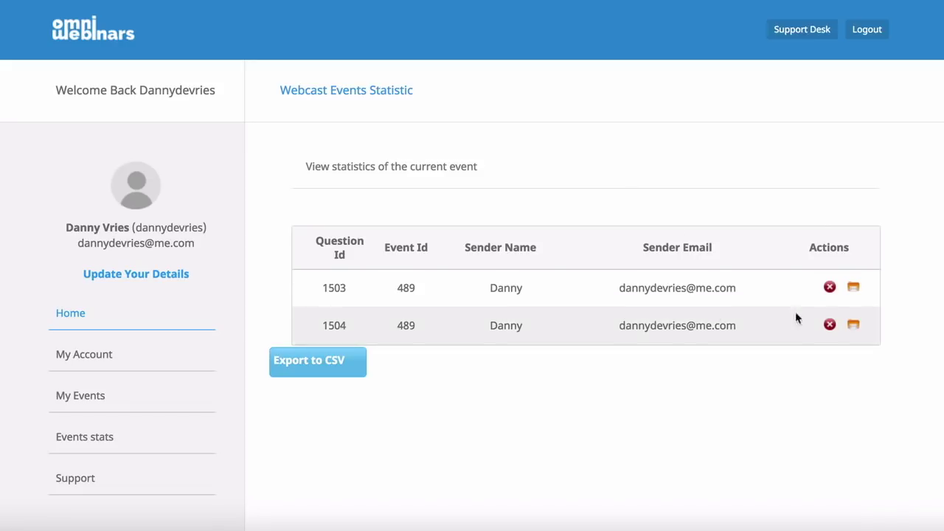
# Step: Open the 'When does this go live?' question, select its text and start an answer
pyautogui.click(856, 292)
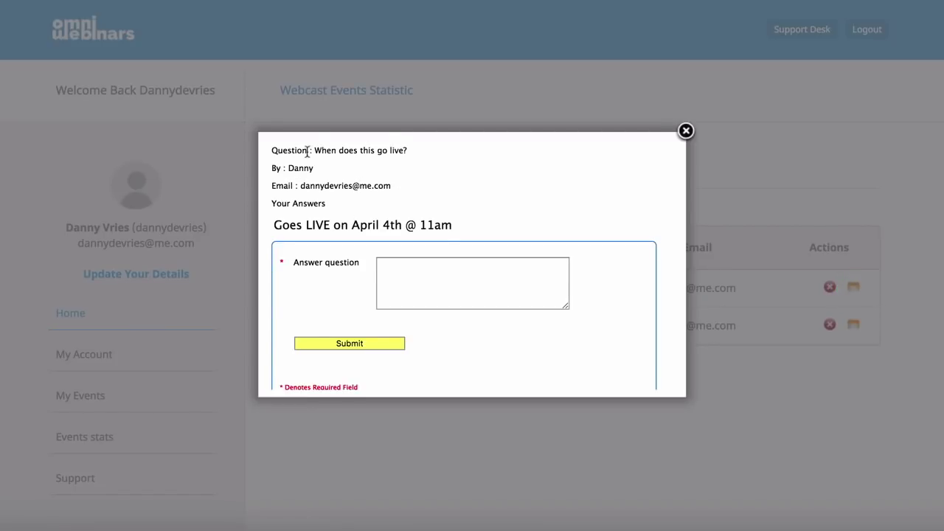
pyautogui.moveTo(308, 150); pyautogui.dragTo(428, 150)
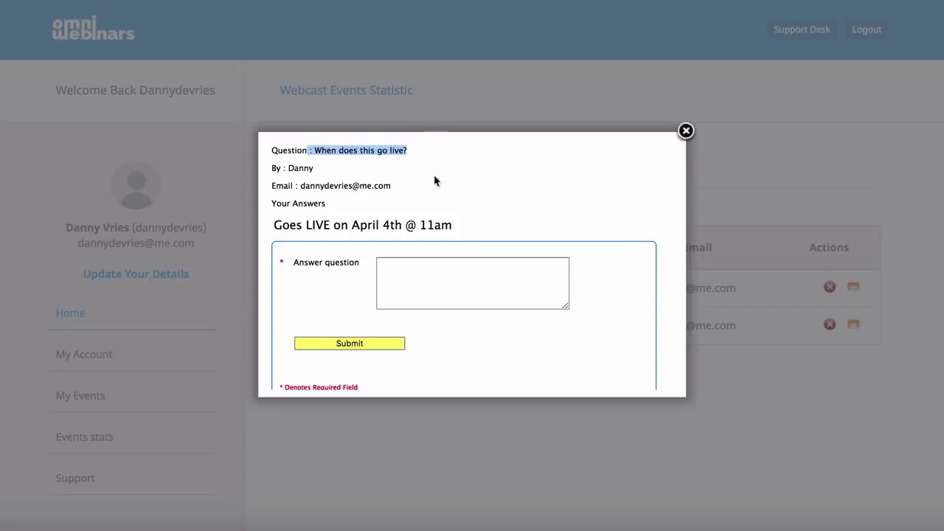
pyautogui.click(400, 287)
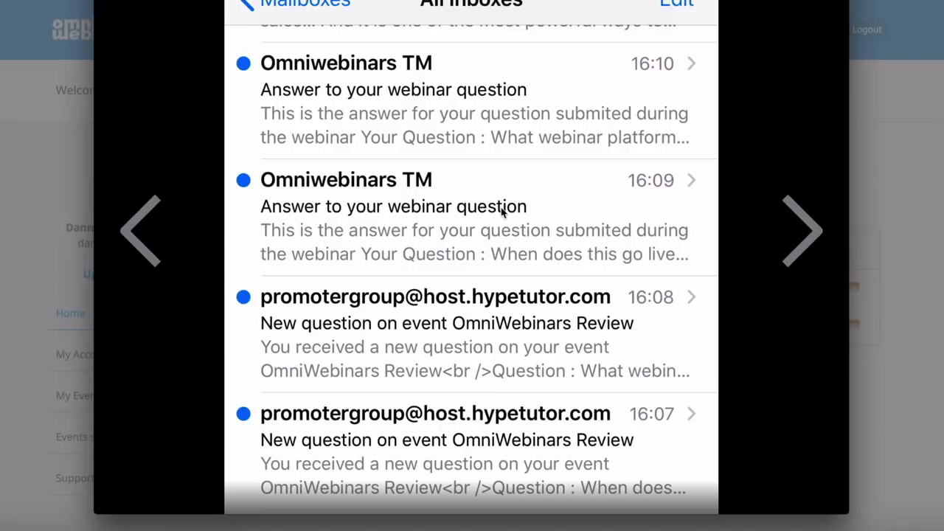
# Step: Dismiss the email preview and open the OmniWebinars Review & Demo event details
pyautogui.click(886, 120)
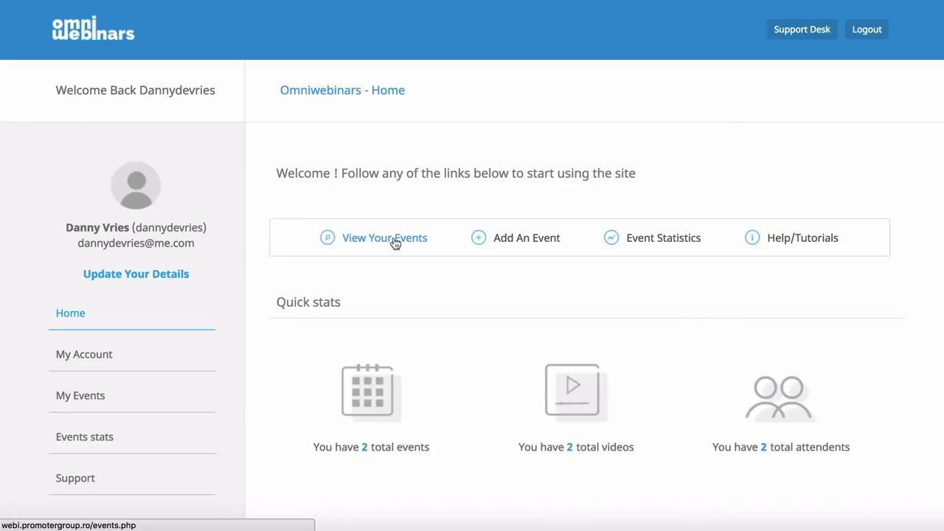
pyautogui.click(393, 240)
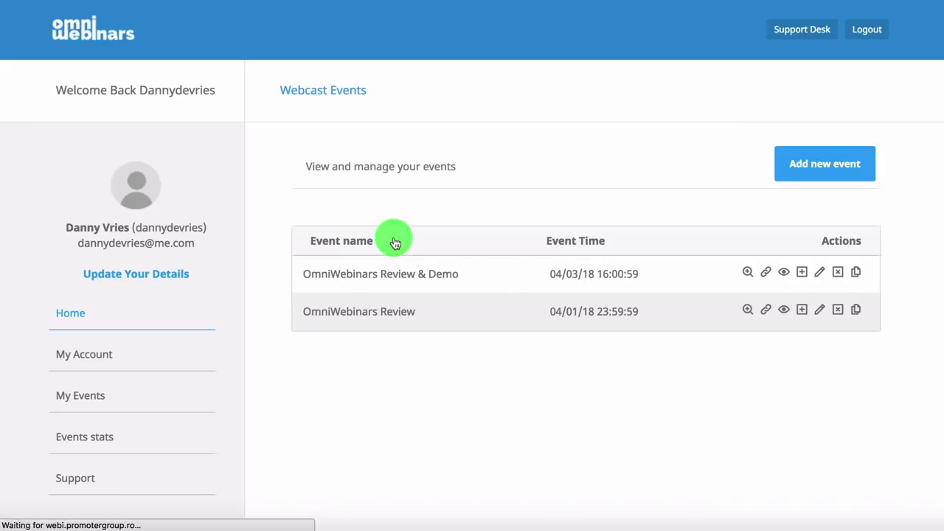
pyautogui.click(388, 274)
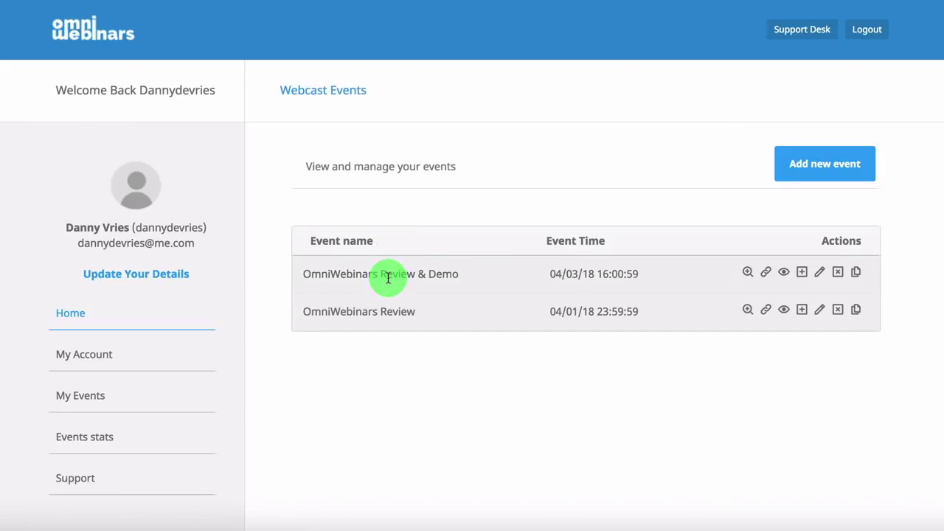
pyautogui.click(783, 273)
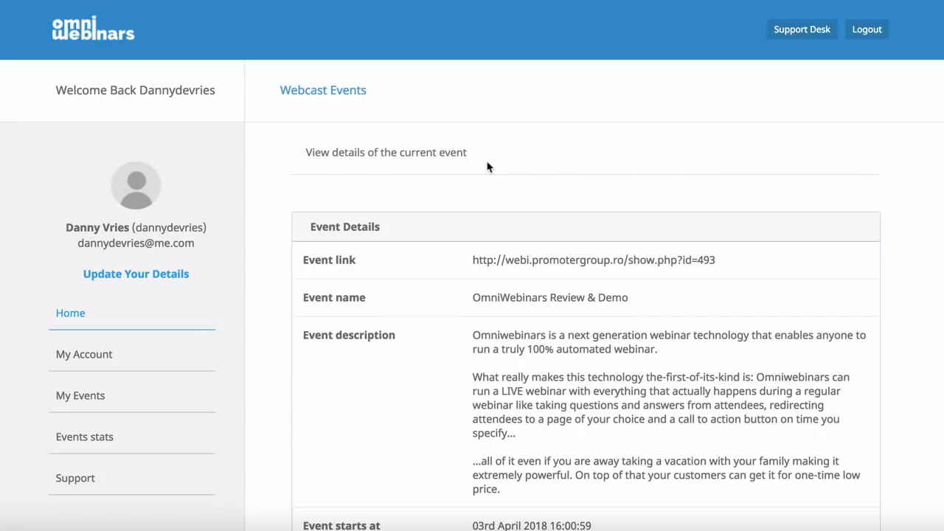
# Step: Review the repeat, date and waiting1/watch1 template settings down to Movies In The Current Event
pyautogui.scroll(-2, 487, 168)
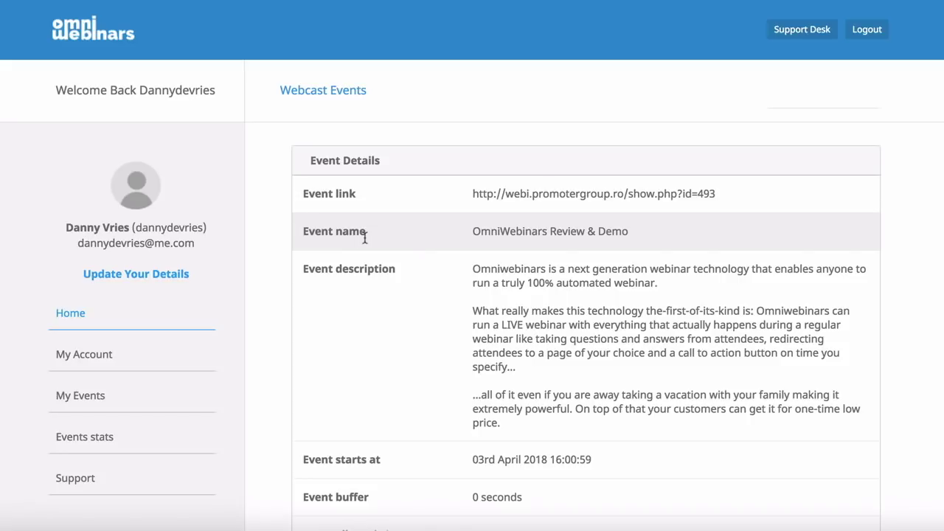
pyautogui.scroll(-2, 380, 368)
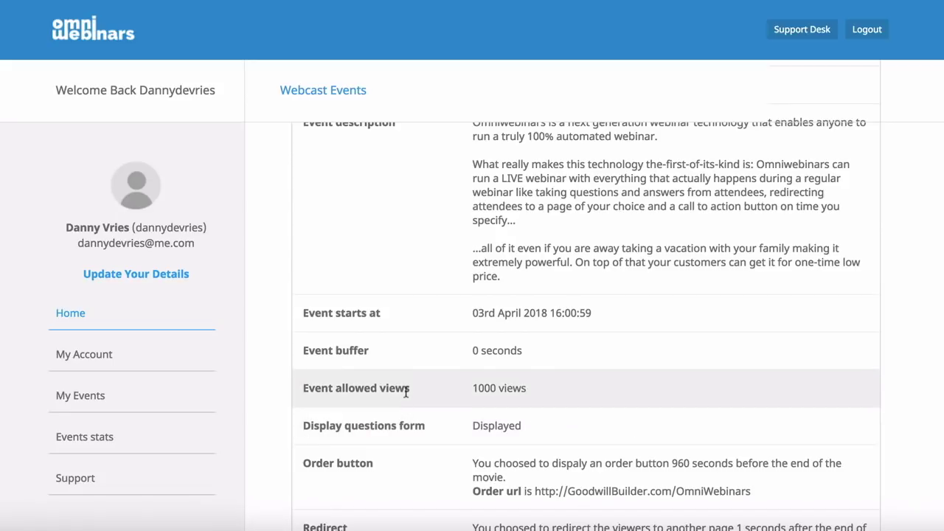
pyautogui.scroll(-1, 407, 392)
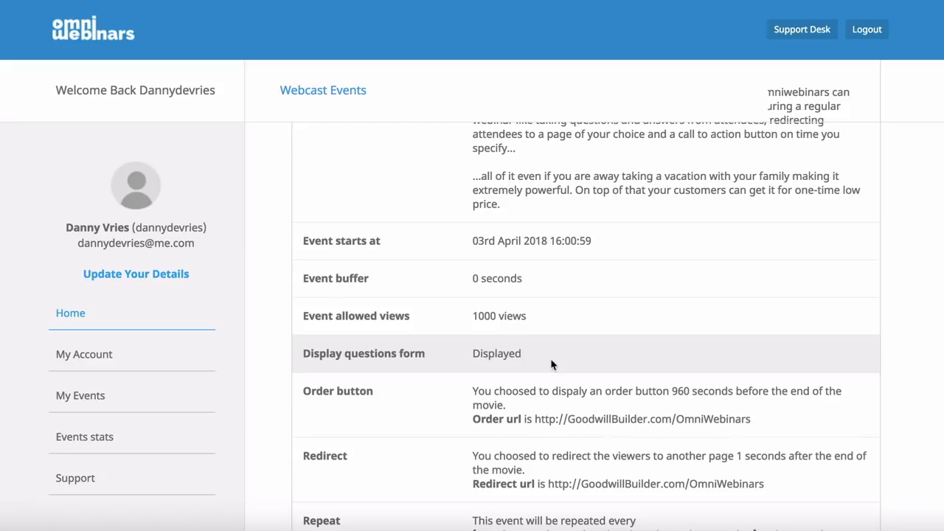
pyautogui.scroll(-1, 552, 364)
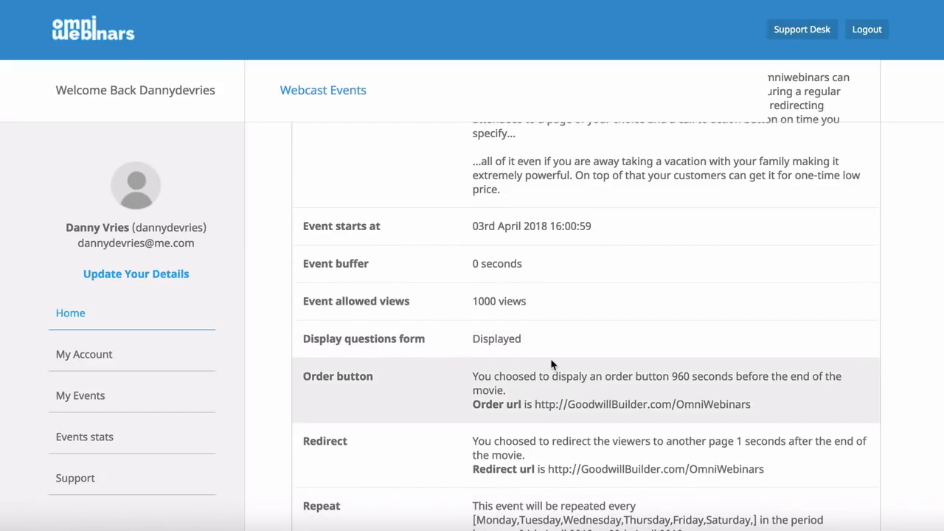
pyautogui.scroll(-1, 552, 363)
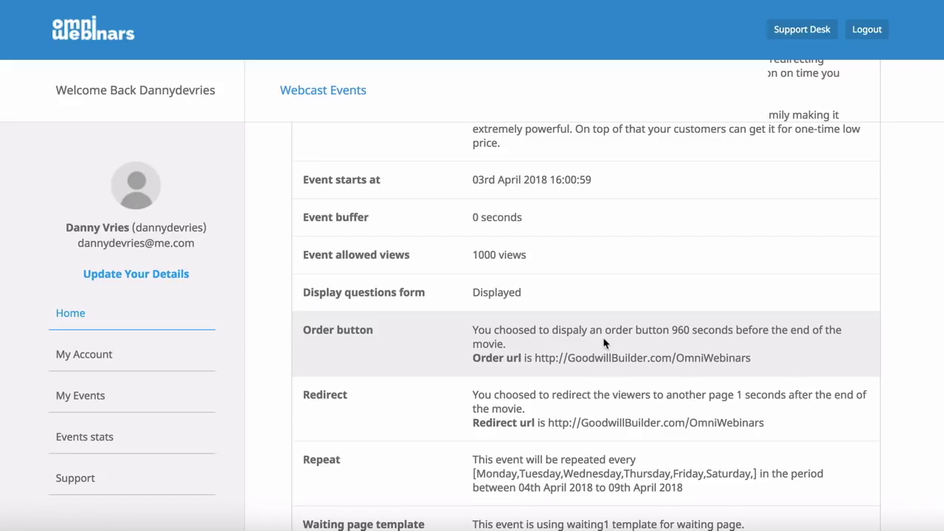
pyautogui.scroll(-1, 604, 343)
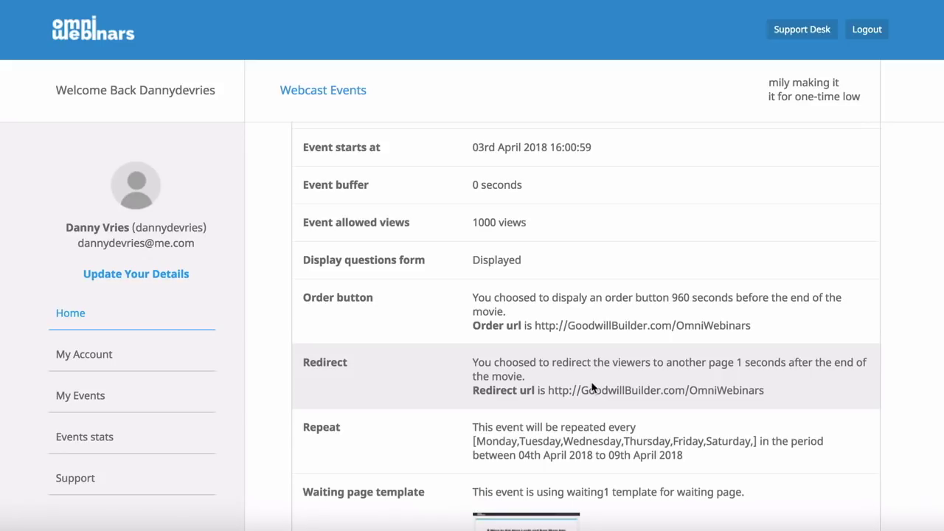
pyautogui.scroll(-3, 592, 388)
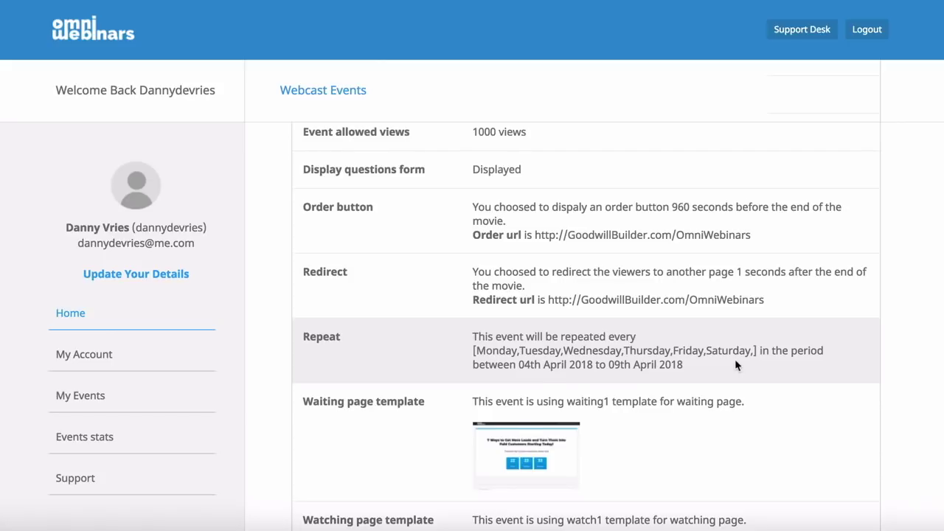
pyautogui.scroll(-2, 735, 365)
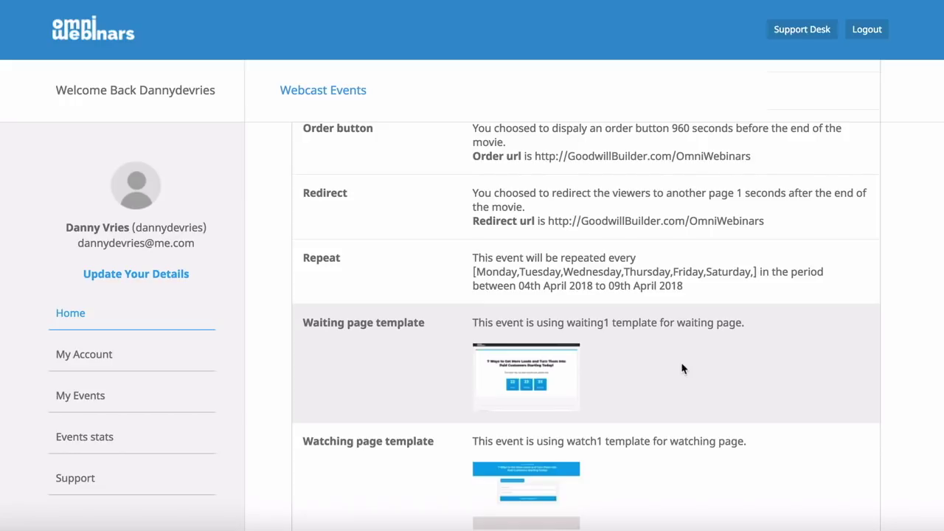
pyautogui.scroll(-1, 683, 369)
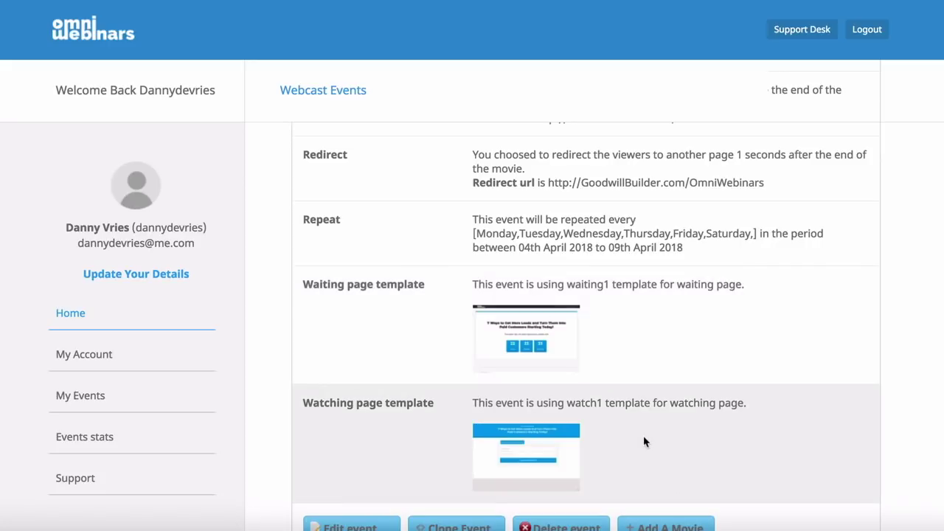
pyautogui.scroll(-2, 646, 441)
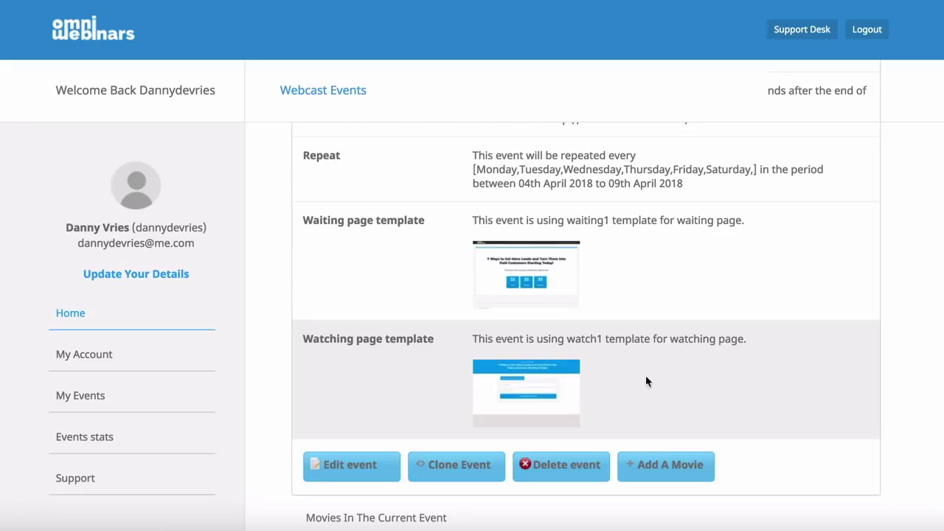
pyautogui.scroll(-3, 645, 382)
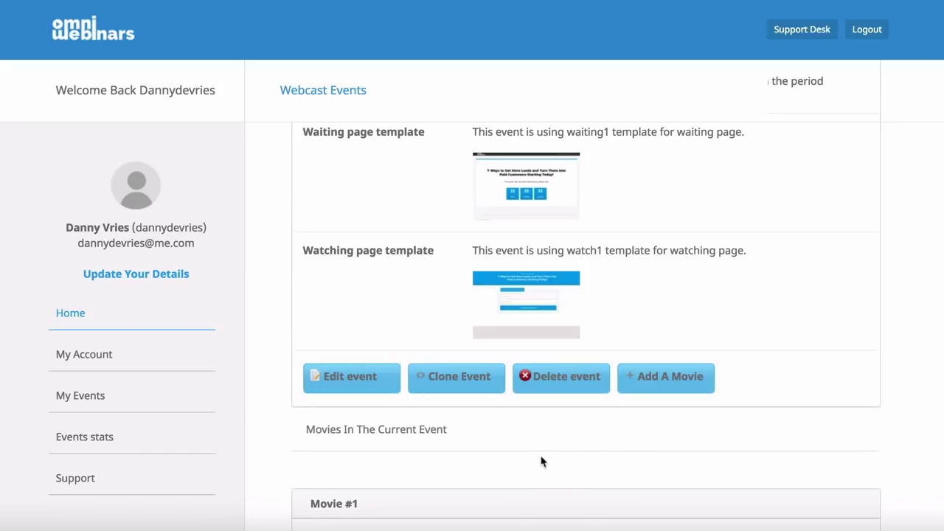
# Step: Scroll to the Movie #1 panel and highlight part of the 17:47:00 movie length
pyautogui.scroll(-3, 544, 449)
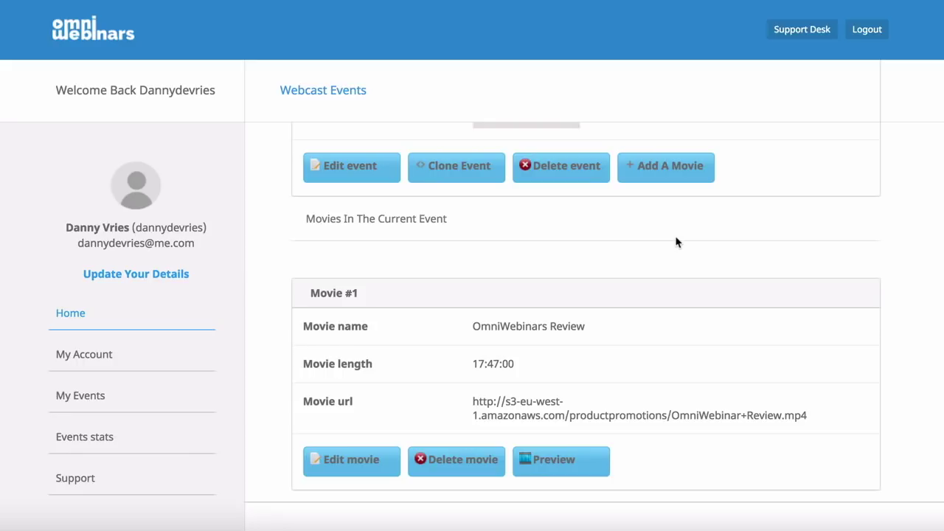
pyautogui.scroll(-1, 658, 238)
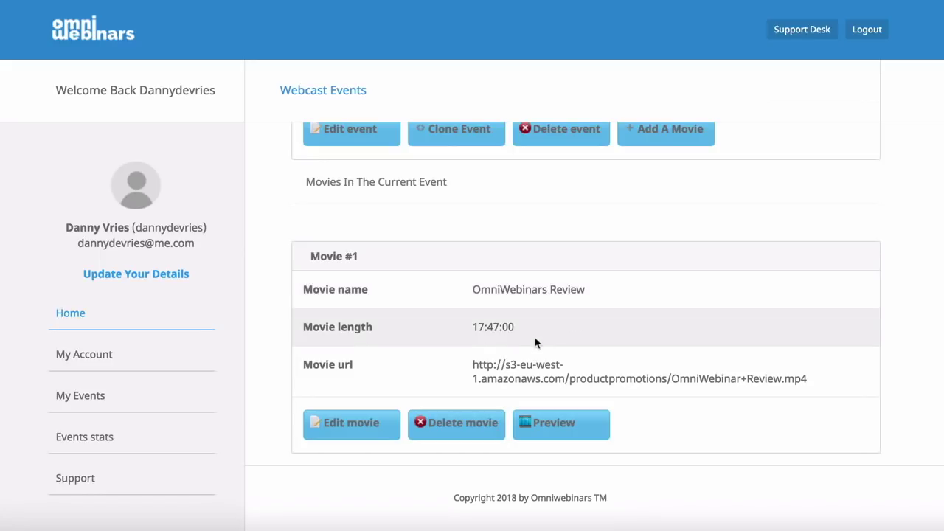
pyautogui.moveTo(503, 328); pyautogui.dragTo(475, 327)
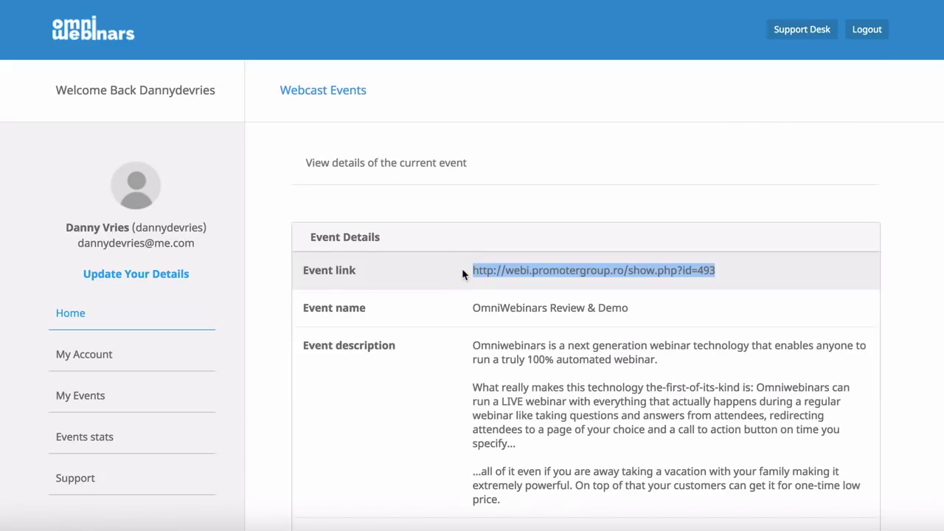
# Step: Follow the event link show.php?id=493 to the OmniWebinars Review & Demo access form
pyautogui.click(631, 278)
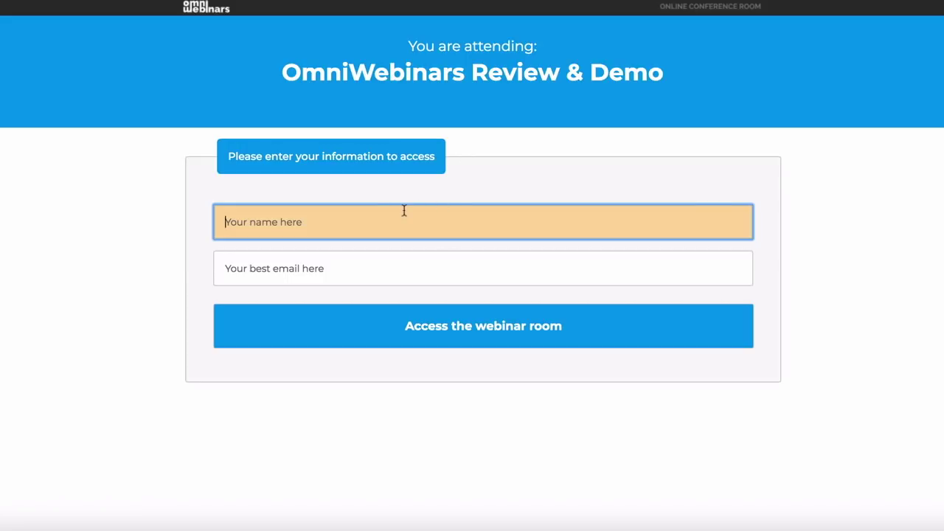
# Step: Fill the name field with the attendee's saved name from browser autofill
pyautogui.rightClick(354, 220)
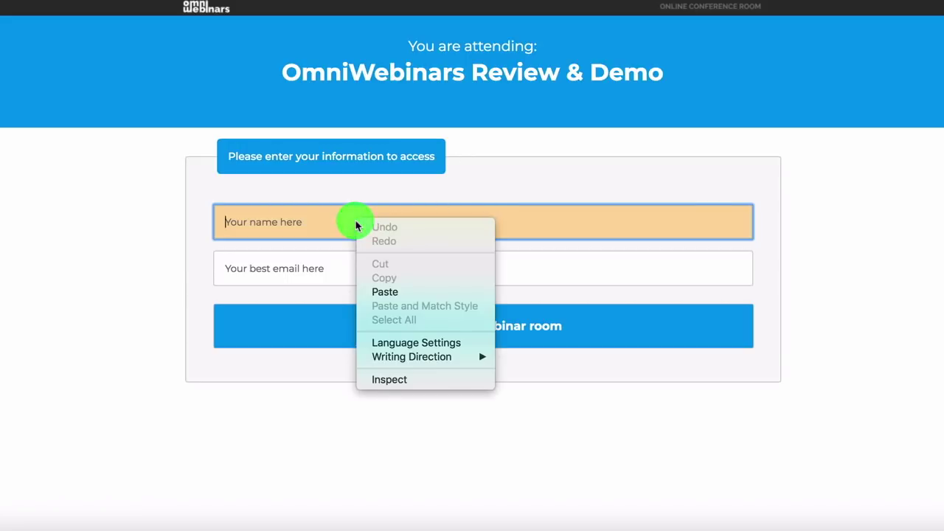
pyautogui.click(295, 205)
pyautogui.click(292, 213)
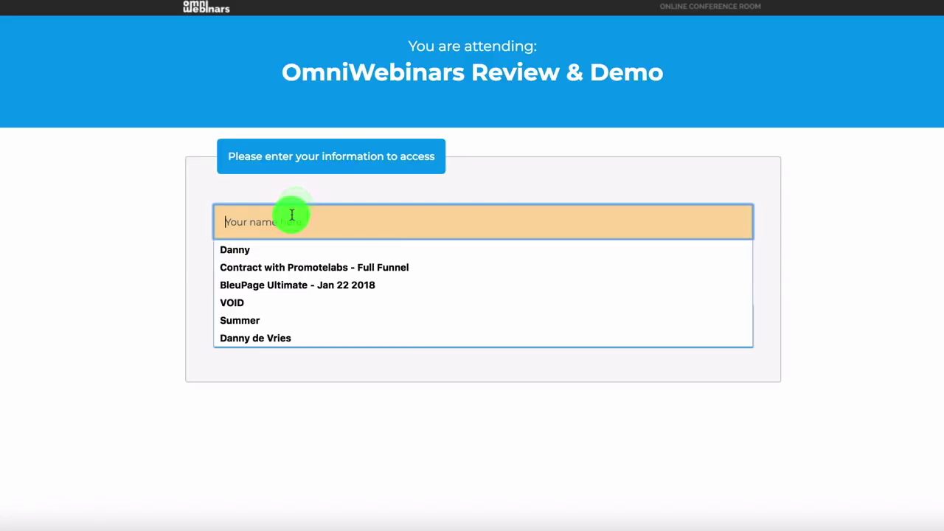
pyautogui.click(283, 250)
# Step: Autofill the attendee's saved e-mail and enter the webinar room showing the 'WHY WEBINARS?' slide
pyautogui.rightClick(293, 265)
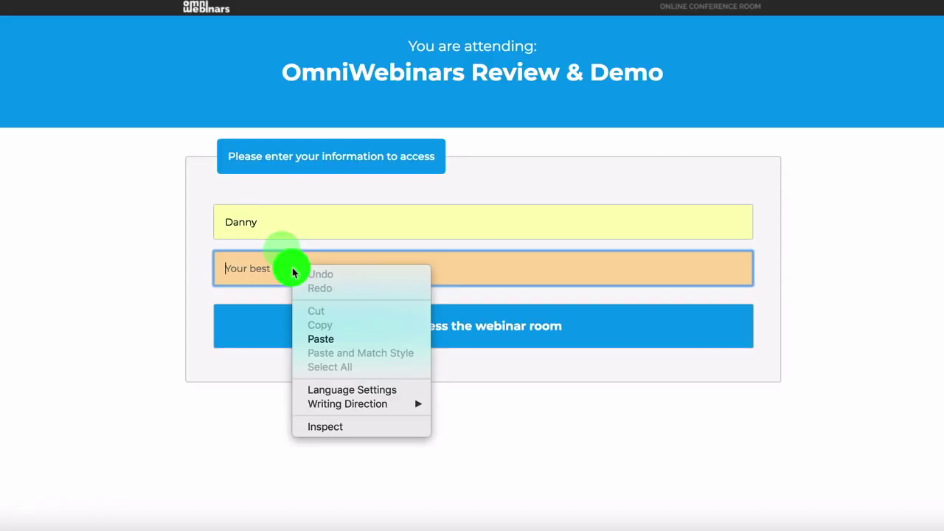
pyautogui.click(291, 258)
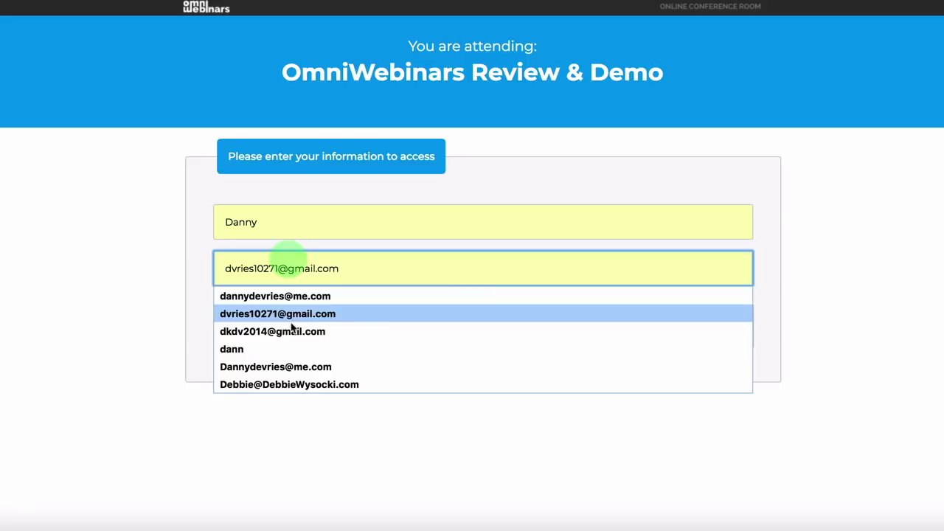
pyautogui.click(292, 322)
pyautogui.click(458, 338)
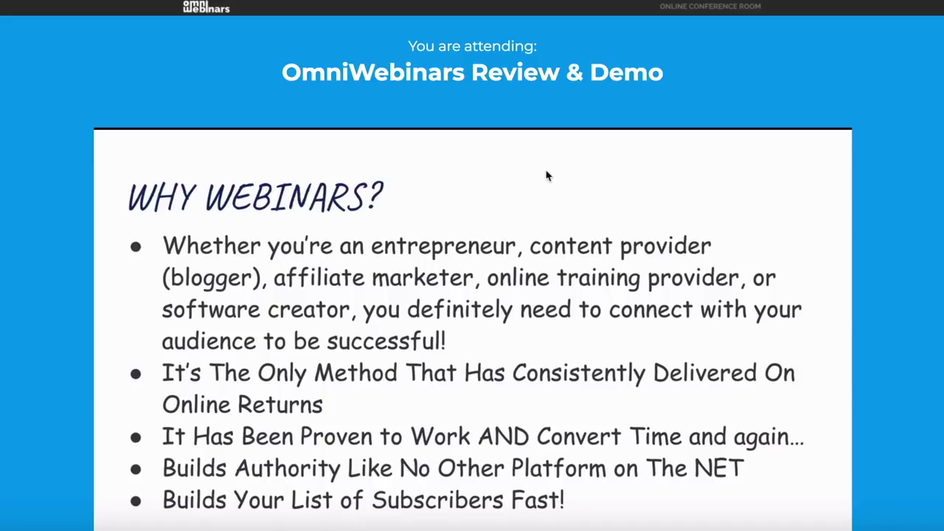
# Step: Scroll below the 'WHY WEBINARS?' slide to show the Question, Name and Email form
pyautogui.scroll(-1, 547, 175)
pyautogui.scroll(-2, 547, 175)
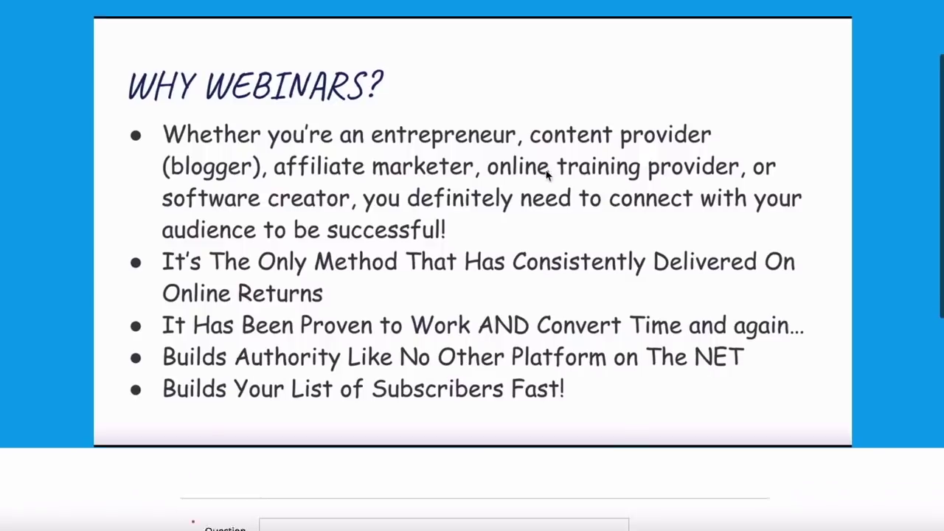
pyautogui.scroll(-1, 547, 174)
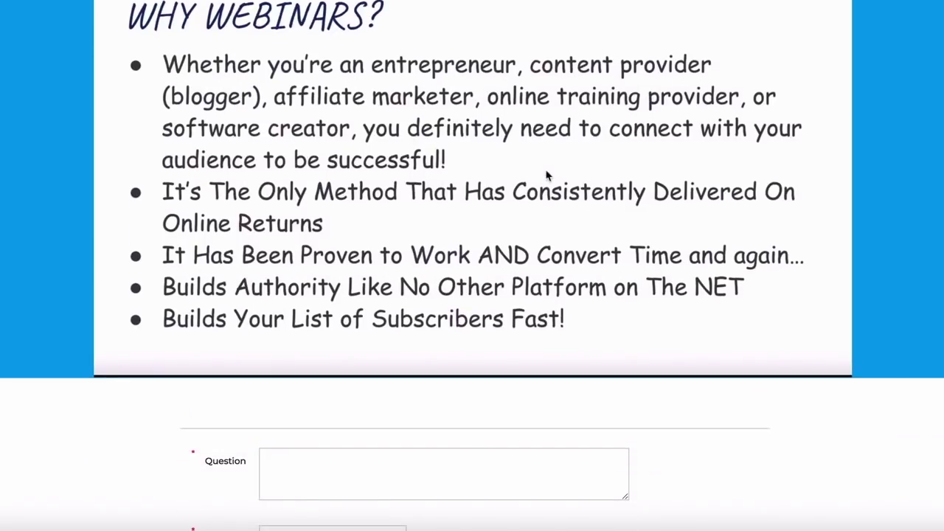
pyautogui.scroll(-1, 547, 175)
pyautogui.scroll(1, 547, 174)
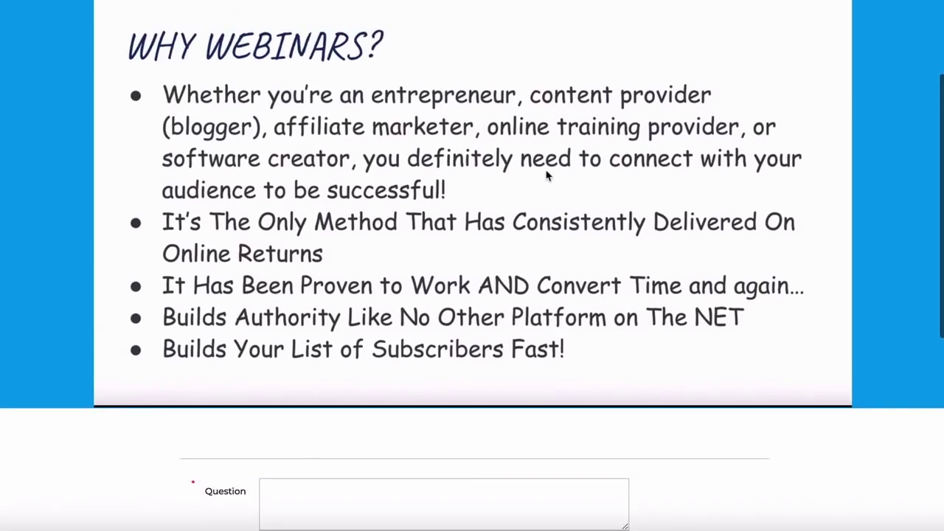
pyautogui.scroll(-5, 547, 175)
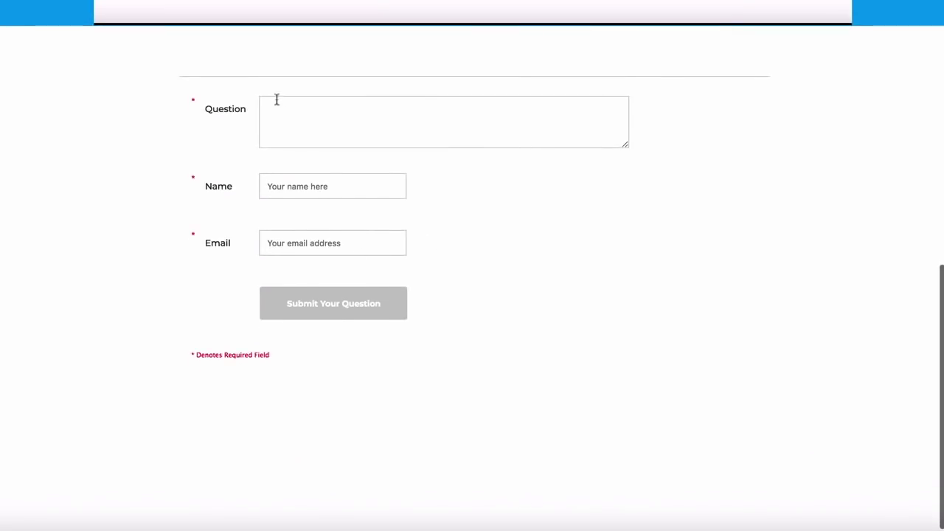
pyautogui.scroll(1, 345, 126)
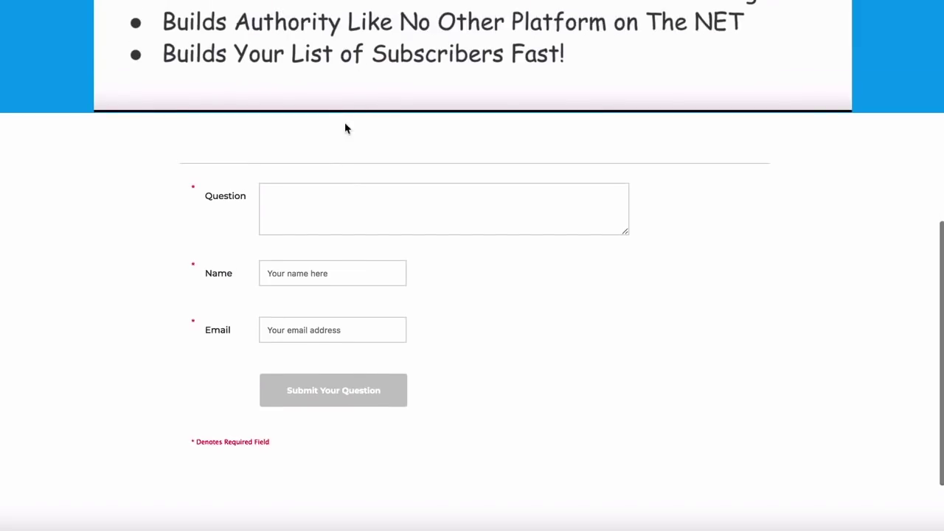